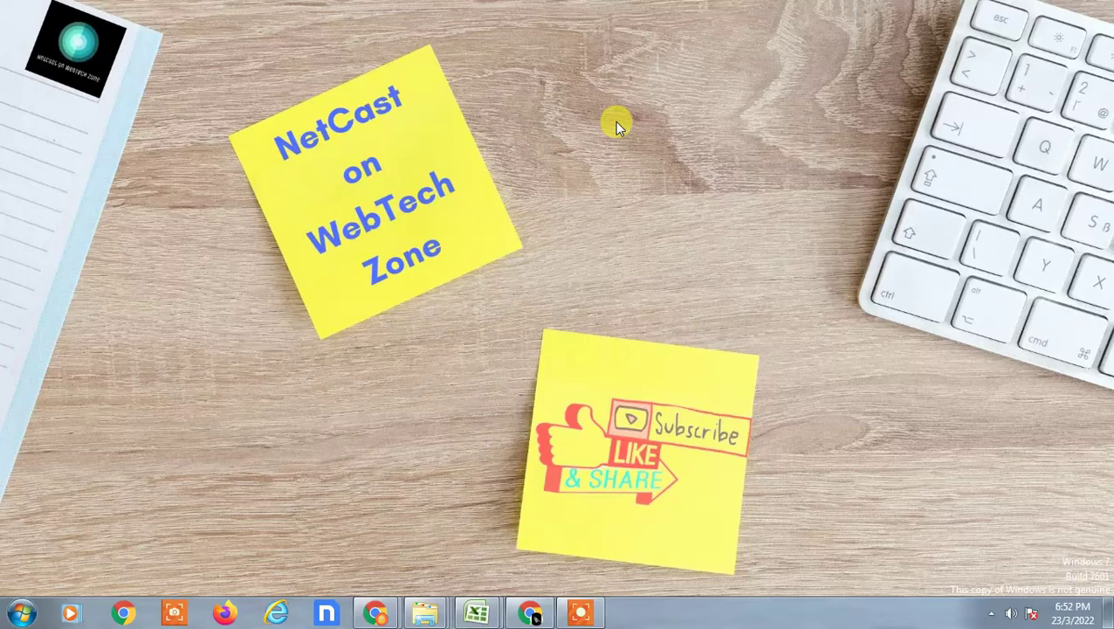
- Refresh the desktop and bring the Google Docs browser window back
right_click(567, 116)
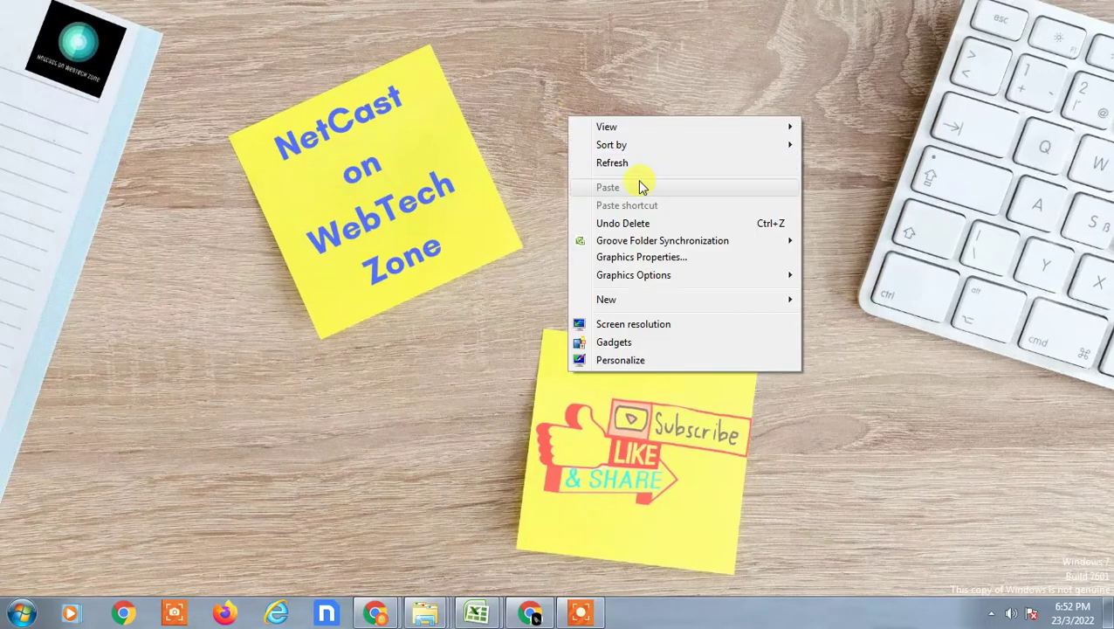
left_click(681, 166)
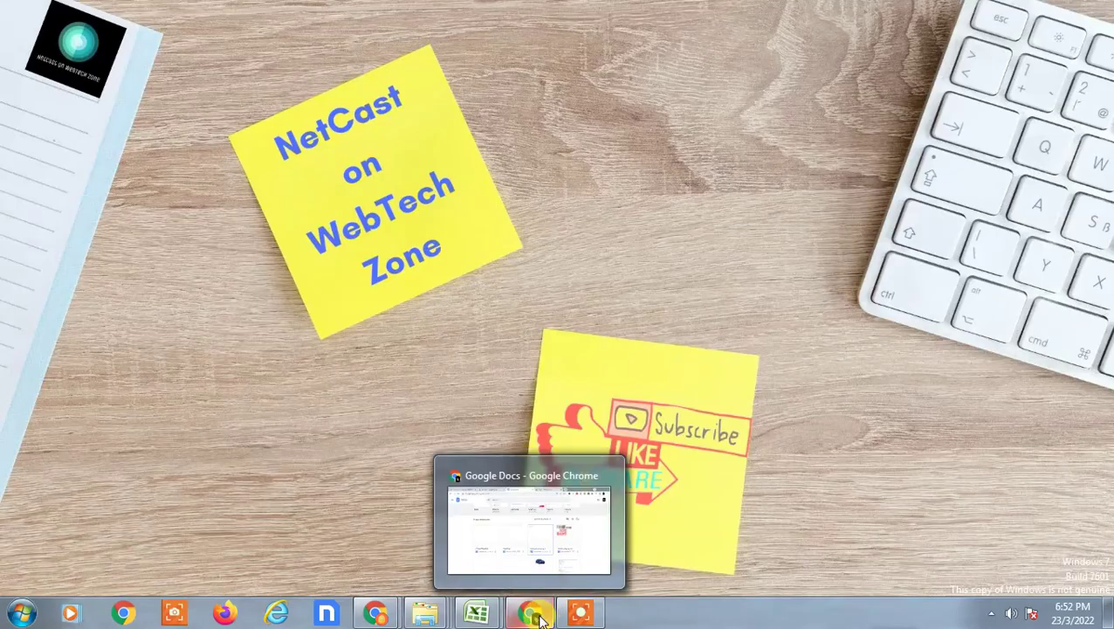
left_click(532, 614)
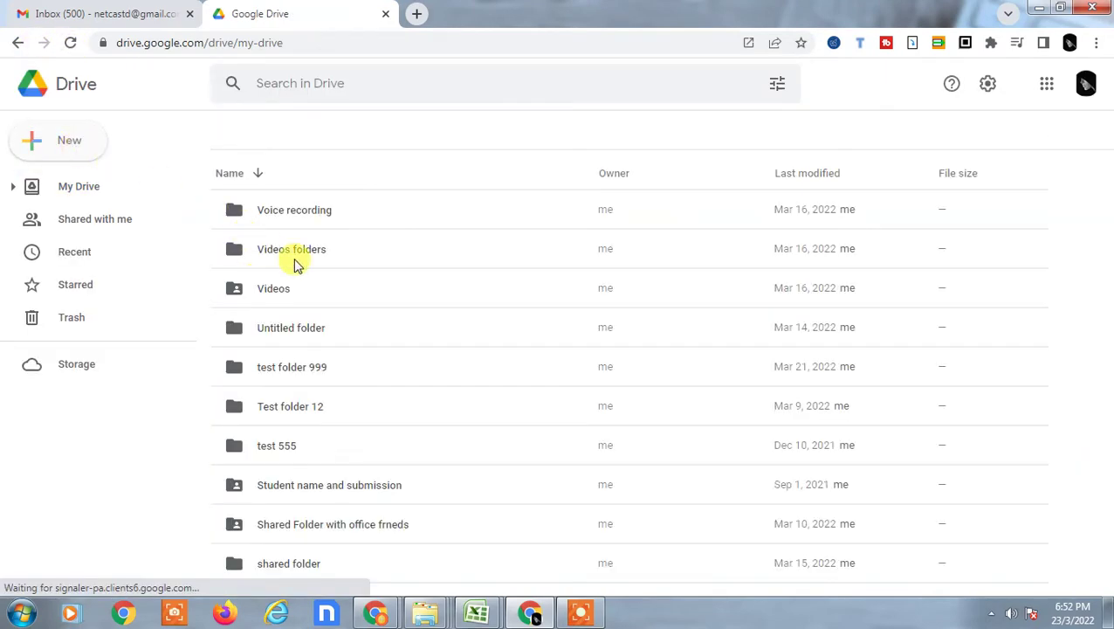
- Switch Drive to grid view and filter the search results to Documents only
scroll(550, 354, "down", 1)
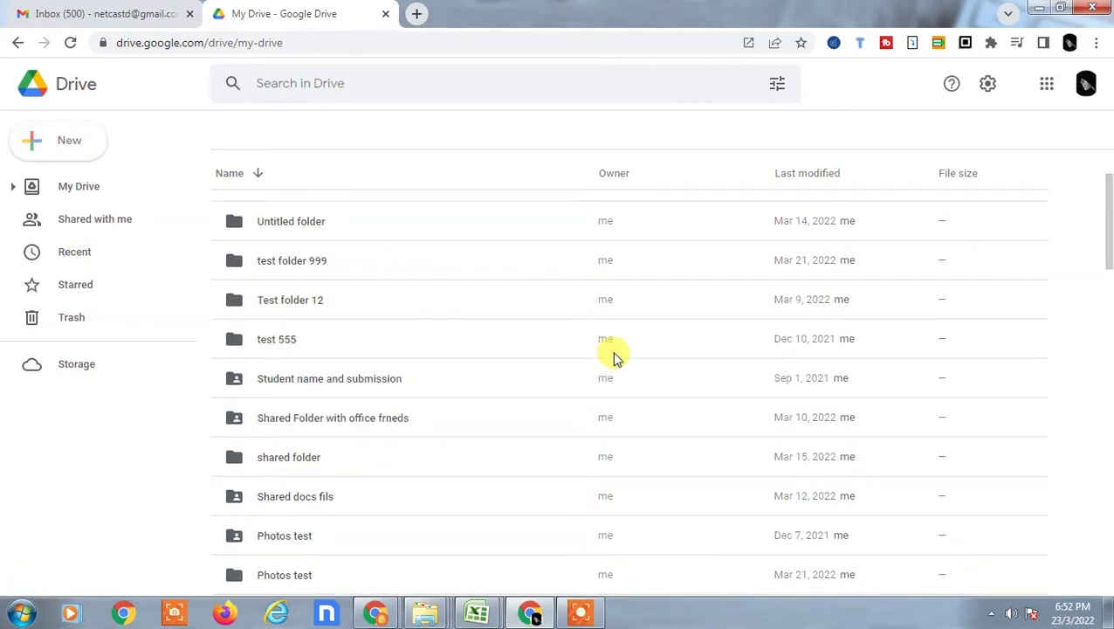
scroll(603, 367, "down", 2)
scroll(594, 373, "down", 4)
scroll(594, 374, "down", 2)
scroll(594, 375, "down", 2)
scroll(596, 373, "up", 5)
scroll(596, 373, "up", 3)
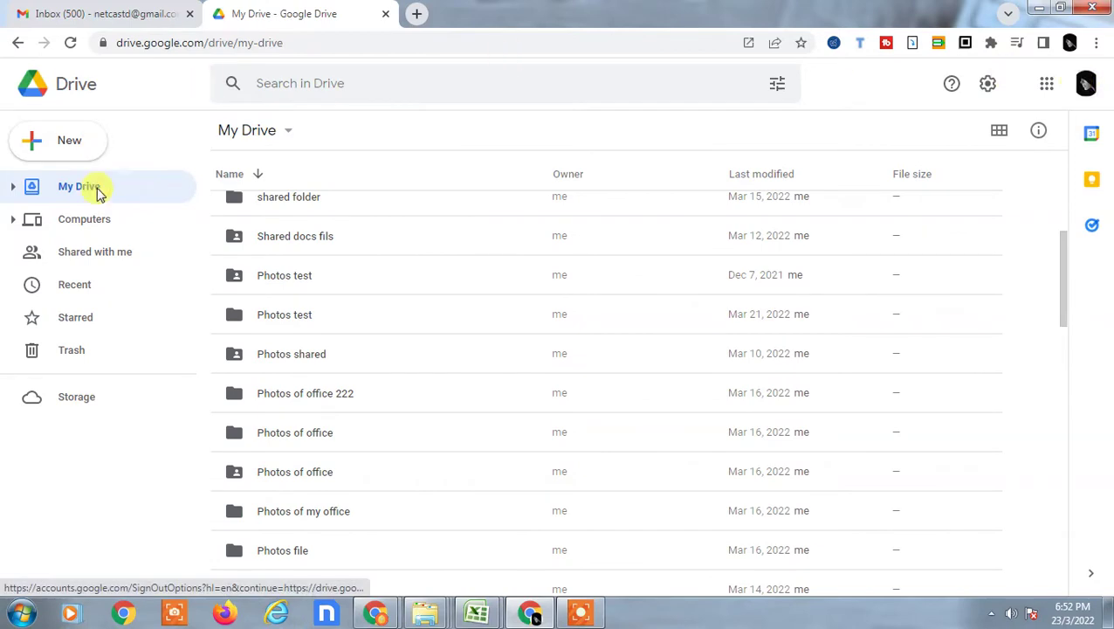
left_click(1001, 133)
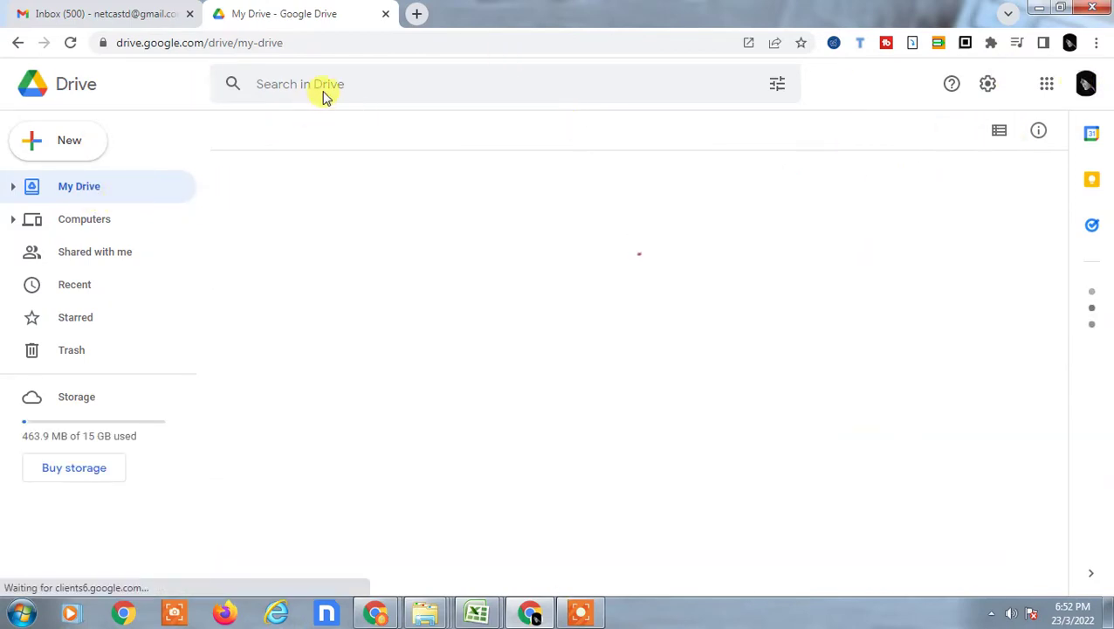
left_click(377, 77)
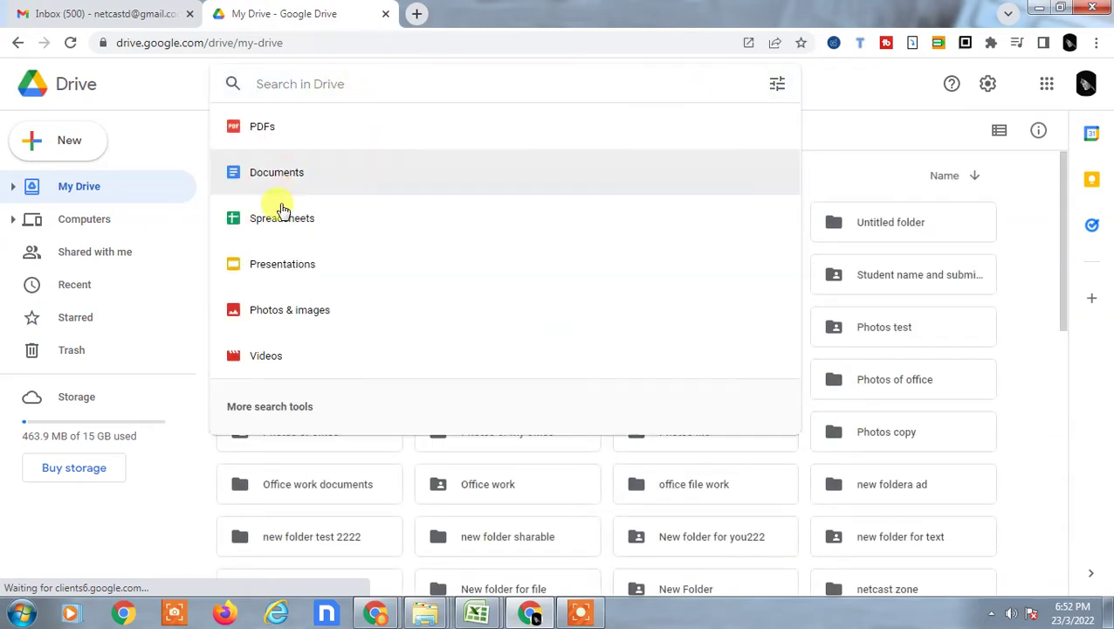
left_click(272, 173)
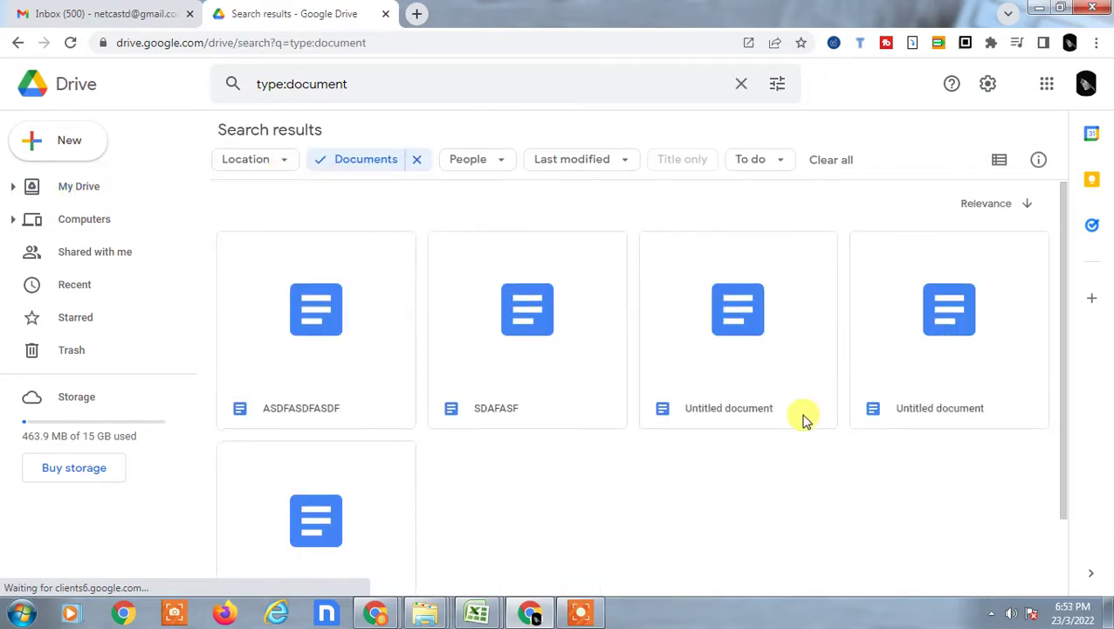
- Open the Get link sharing dialog for the ASDFASDFASDF document
left_click(342, 305)
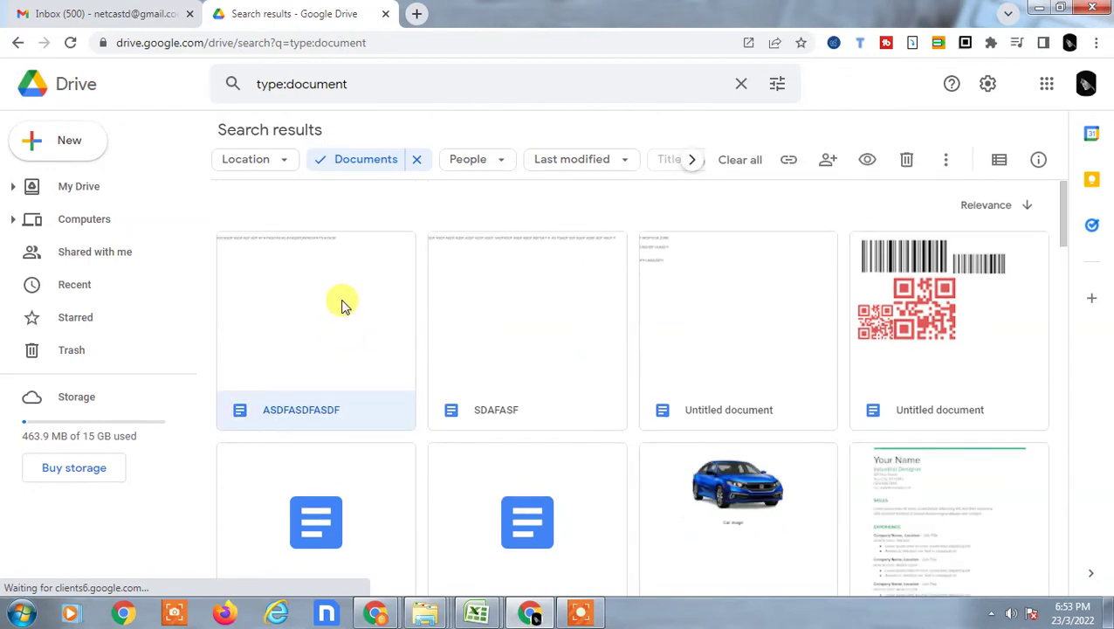
right_click(343, 306)
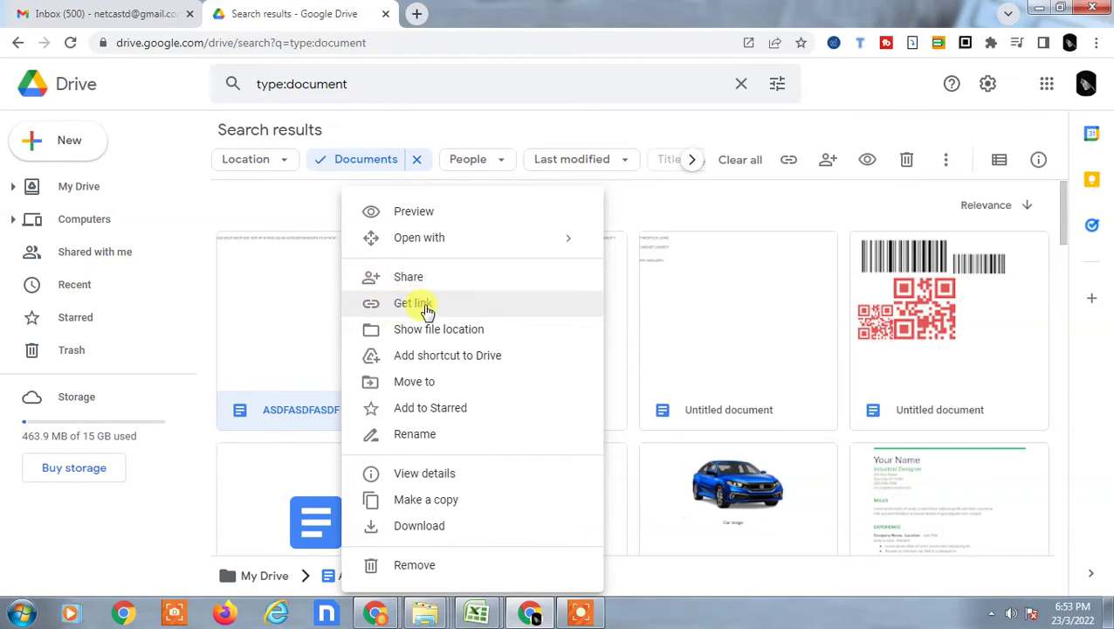
left_click(419, 306)
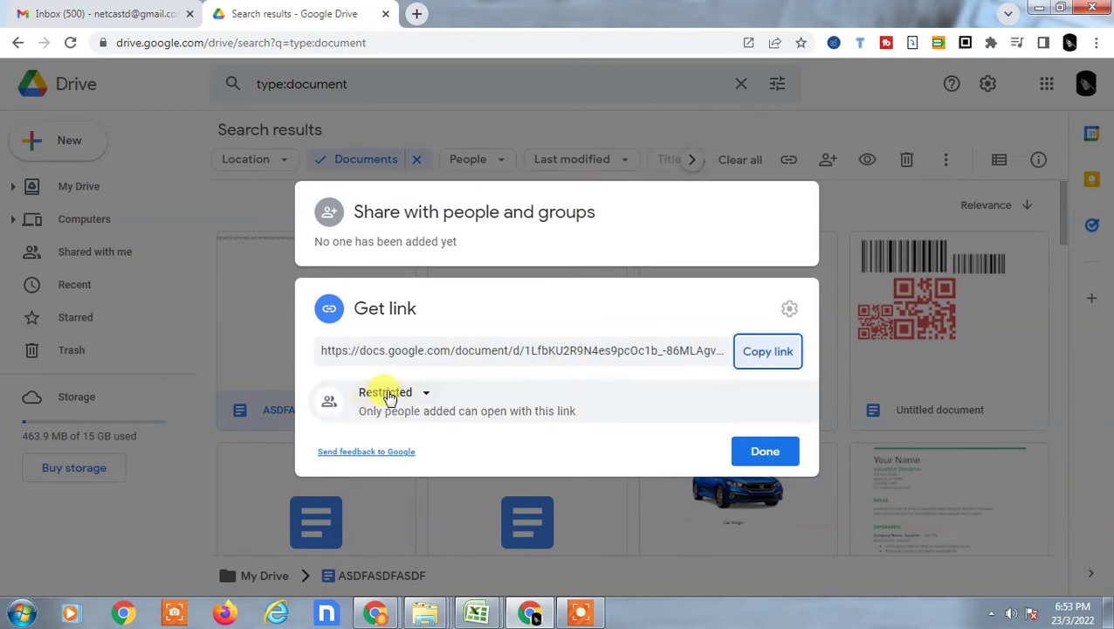
- Set ASDFASDFASDF's link access to Anyone with the link as Viewer
left_click(426, 398)
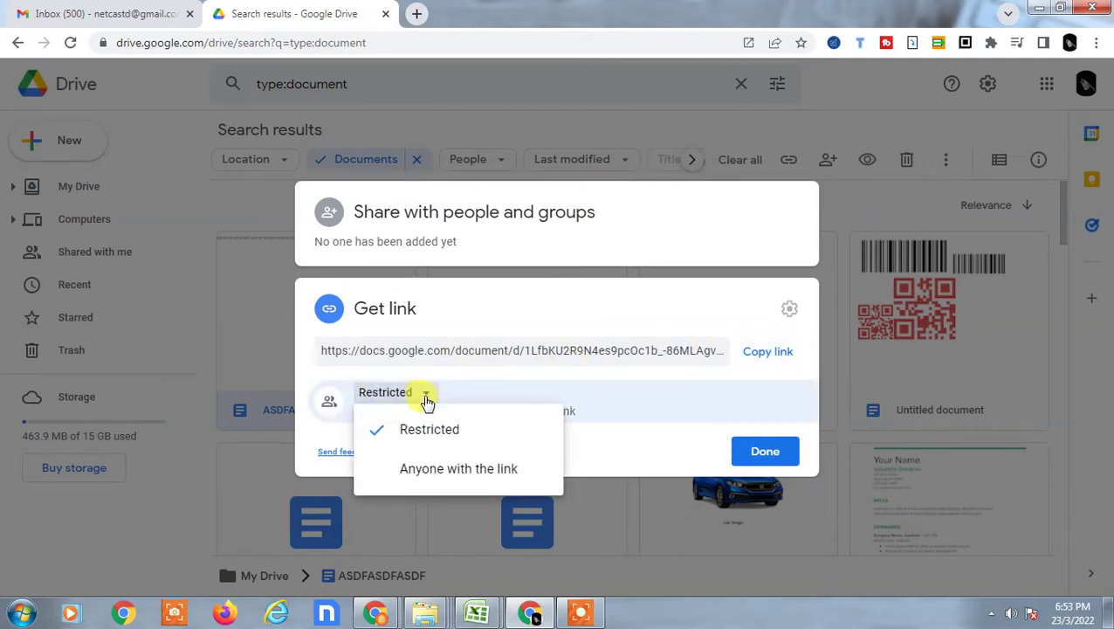
left_click(449, 470)
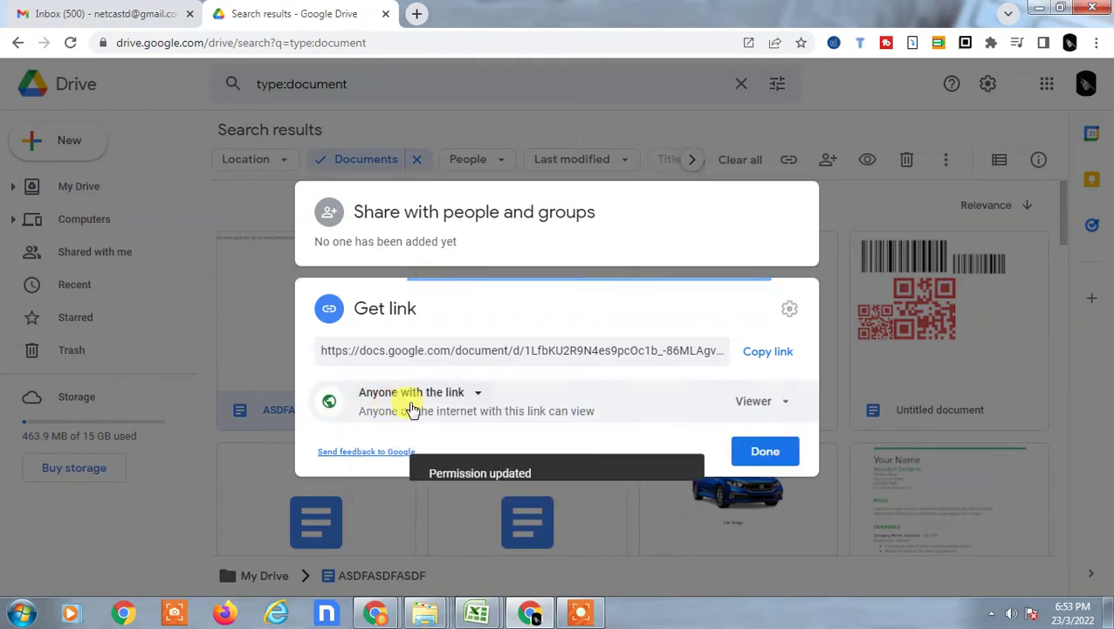
left_click(791, 402)
left_click(797, 524)
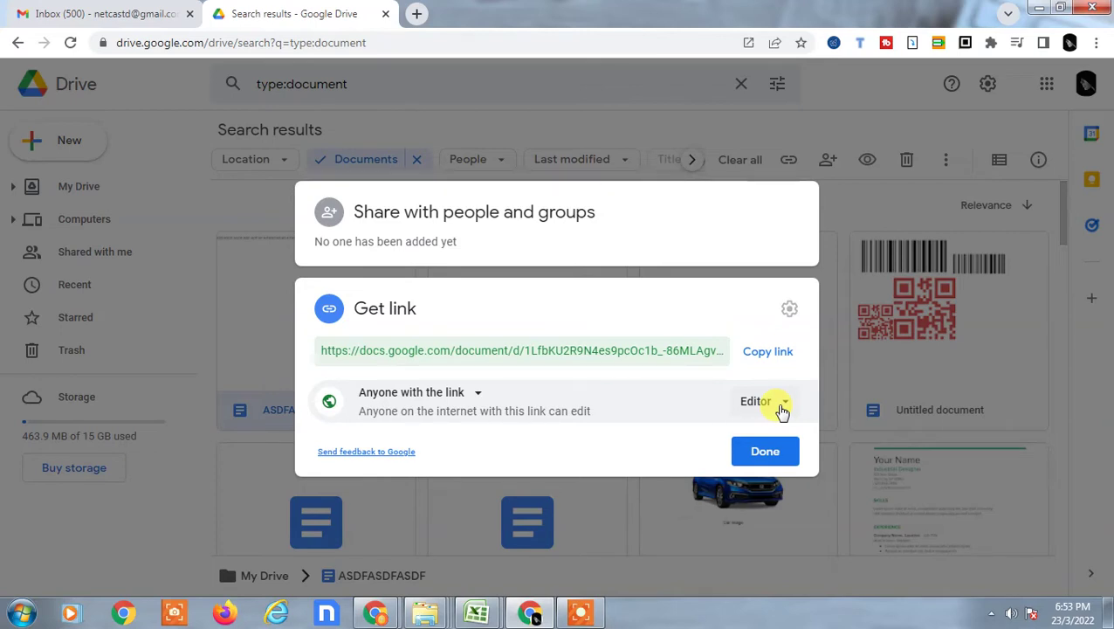
left_click(782, 410)
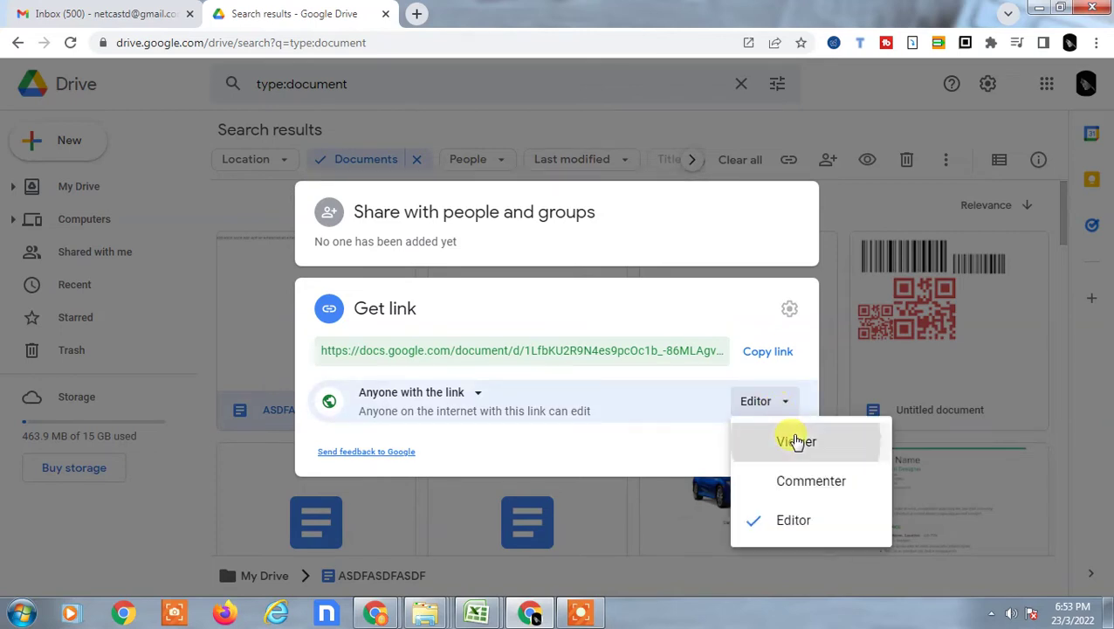
left_click(791, 442)
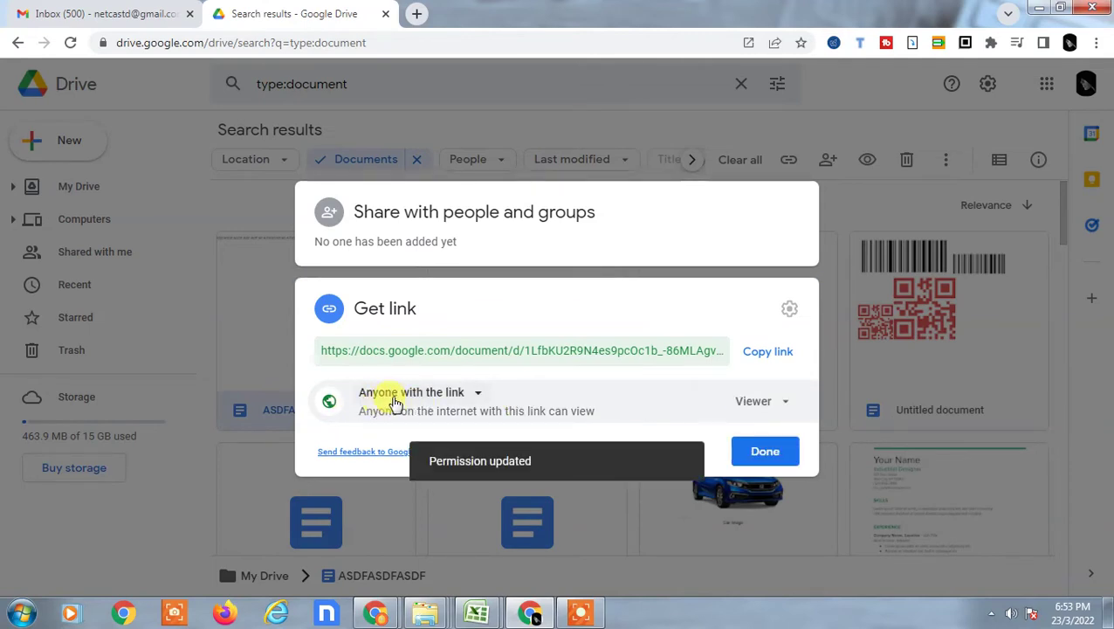
- Copy the document's link and close the link-sharing settings
left_click(786, 355)
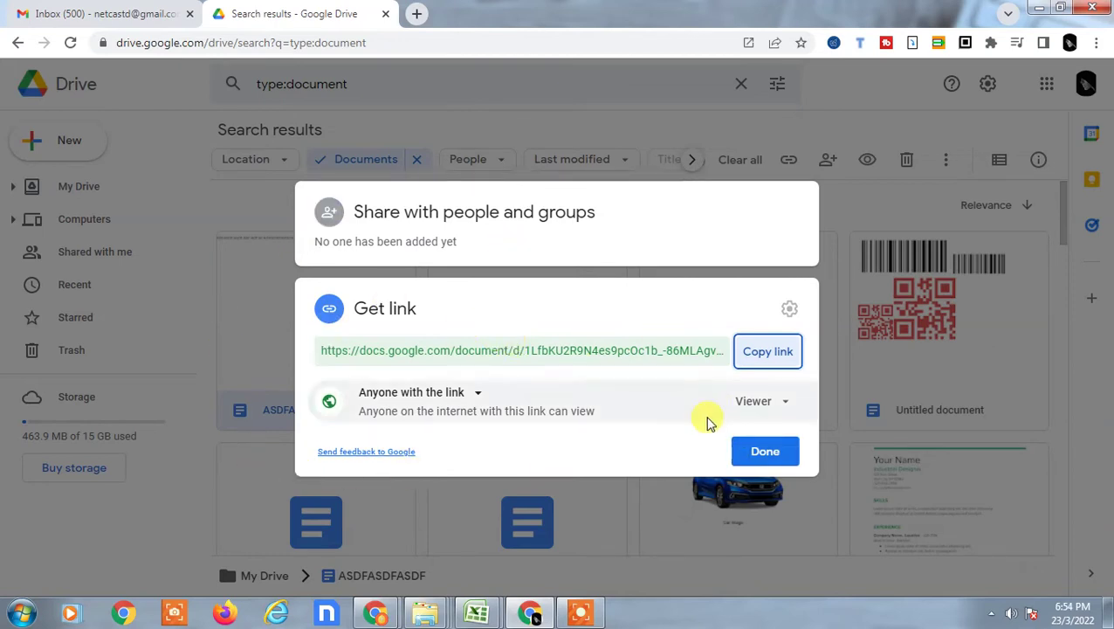
left_click(765, 351)
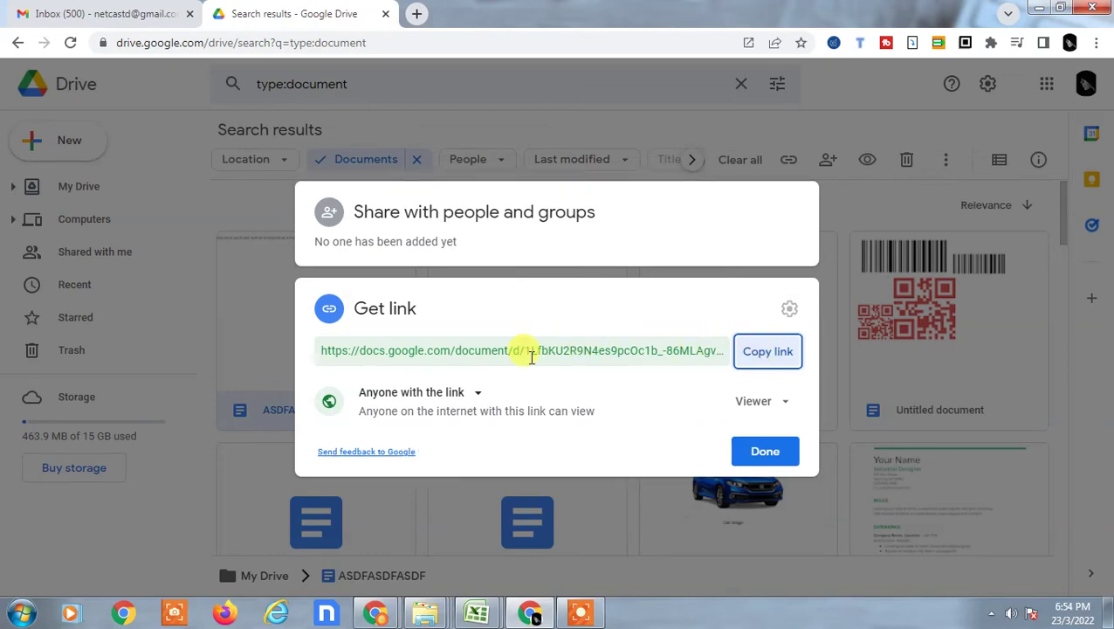
left_click(534, 106)
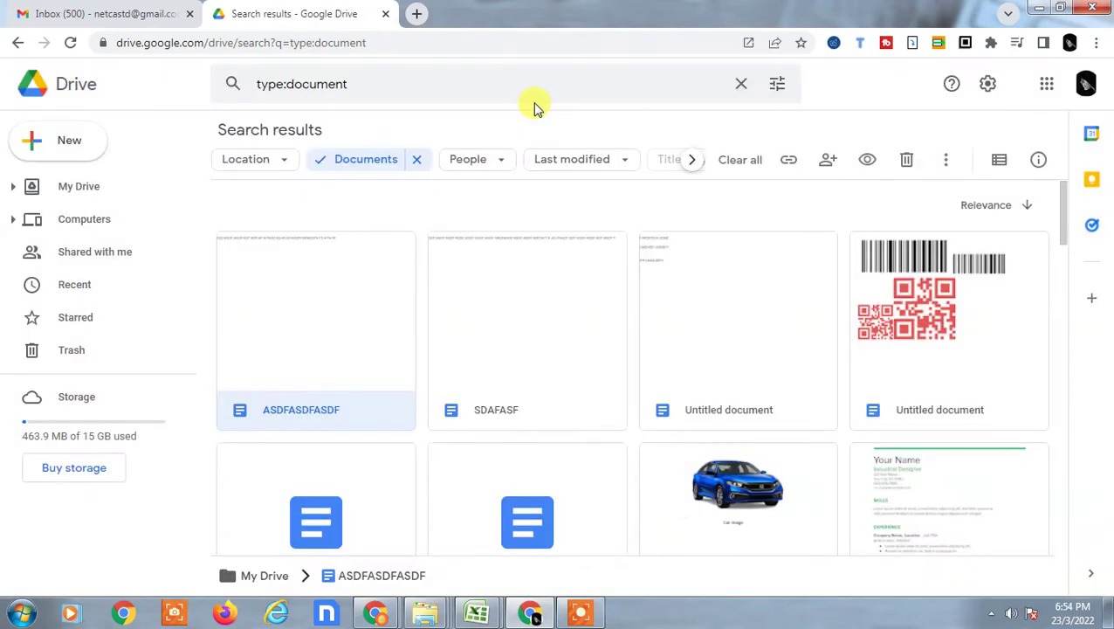
right_click(303, 297)
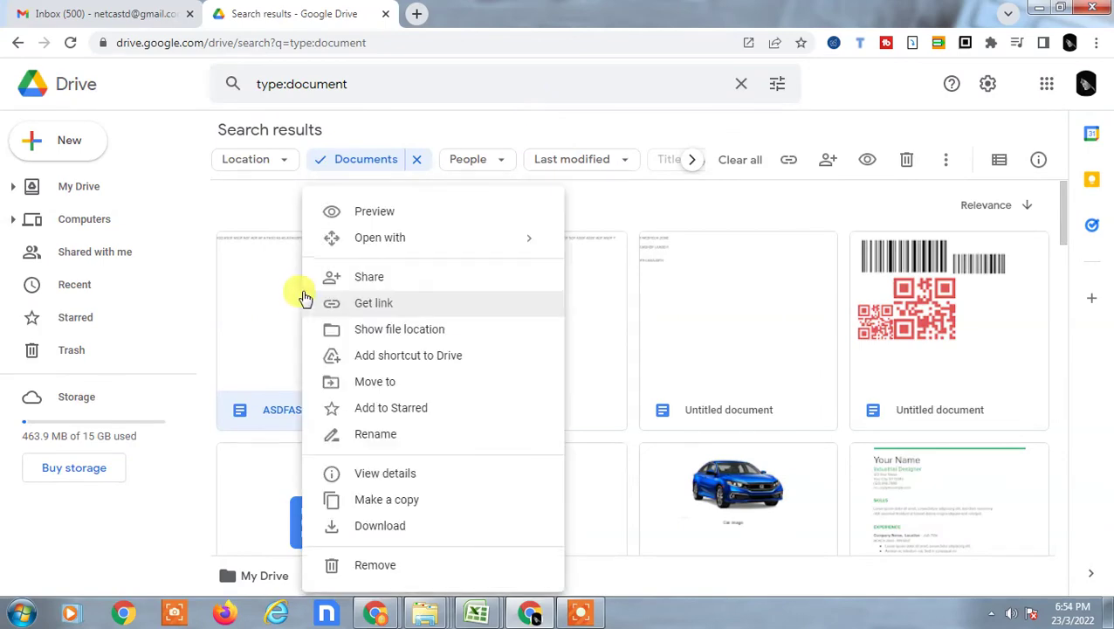
left_click(369, 277)
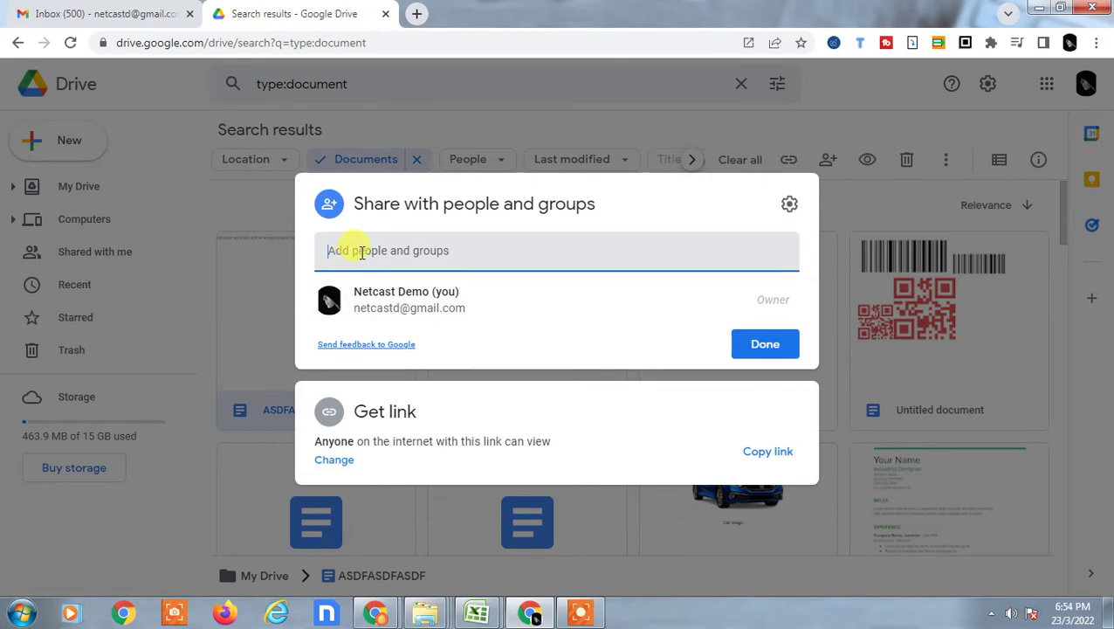
left_click(361, 251)
left_click(422, 299)
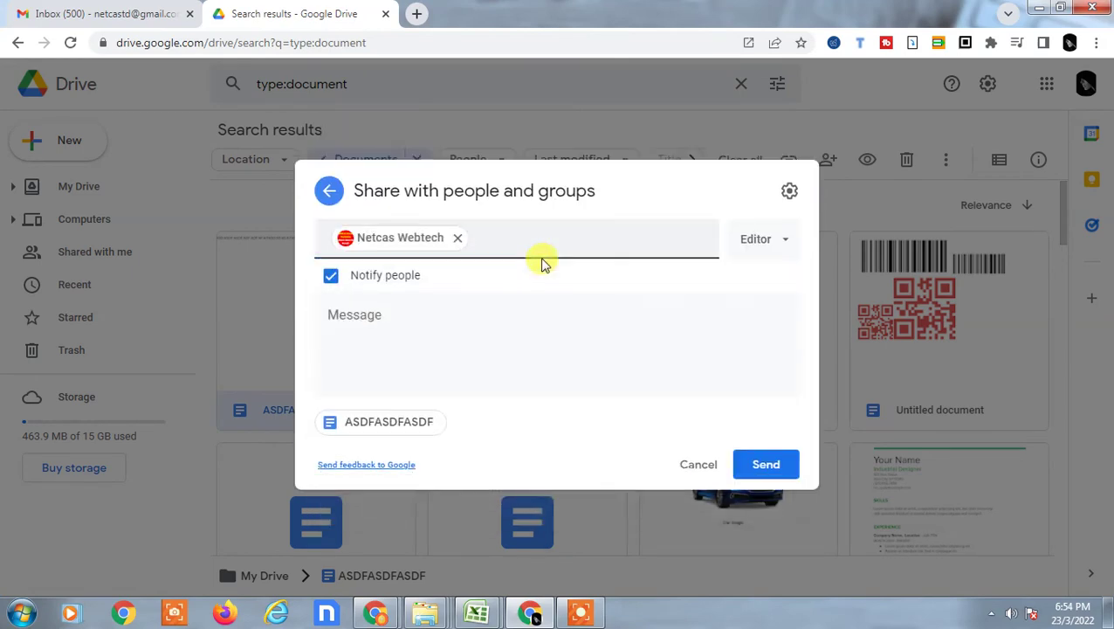
left_click(517, 245)
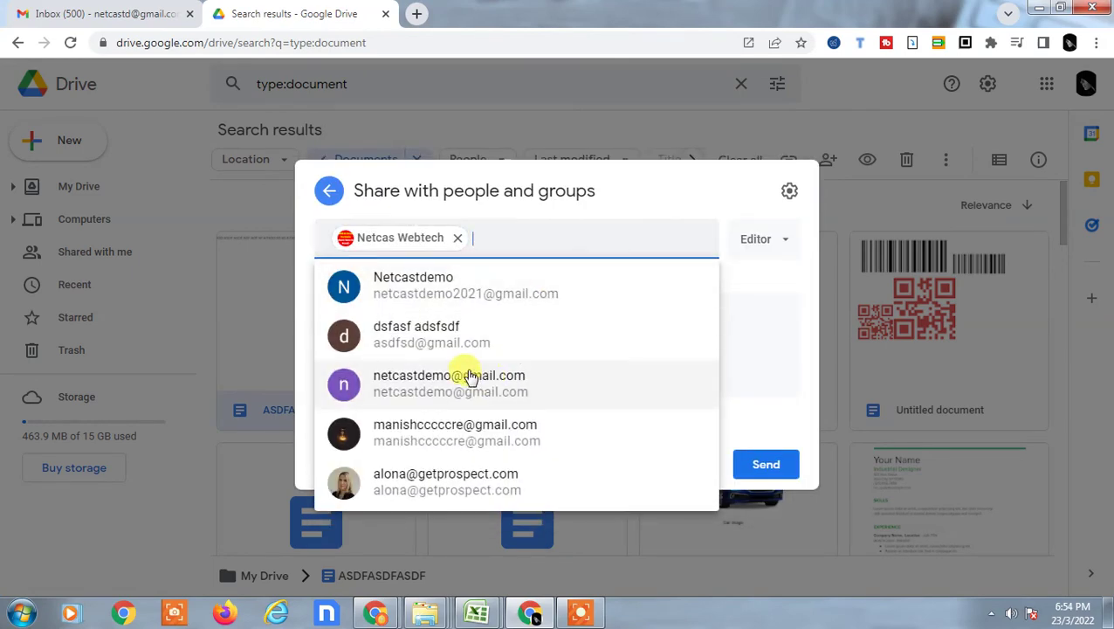
left_click(463, 379)
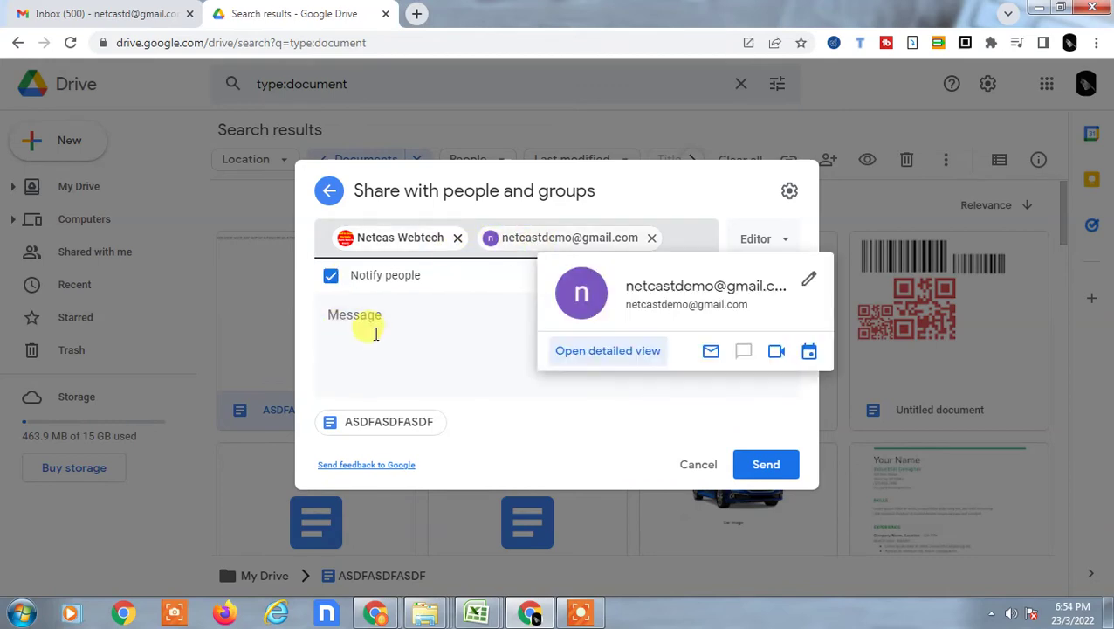
left_click(777, 245)
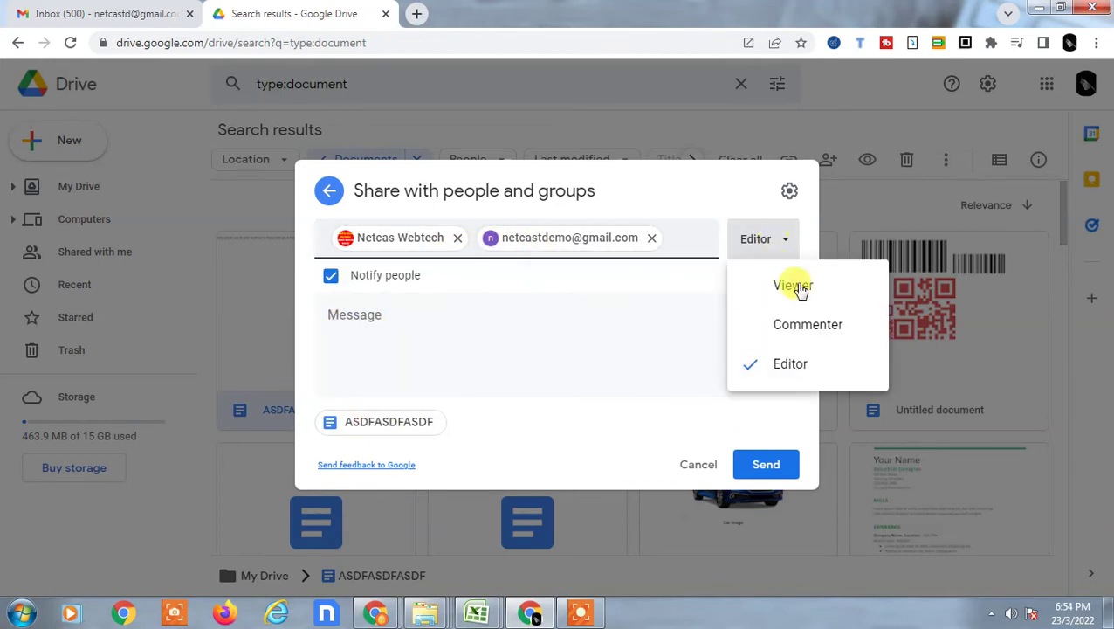
left_click(795, 286)
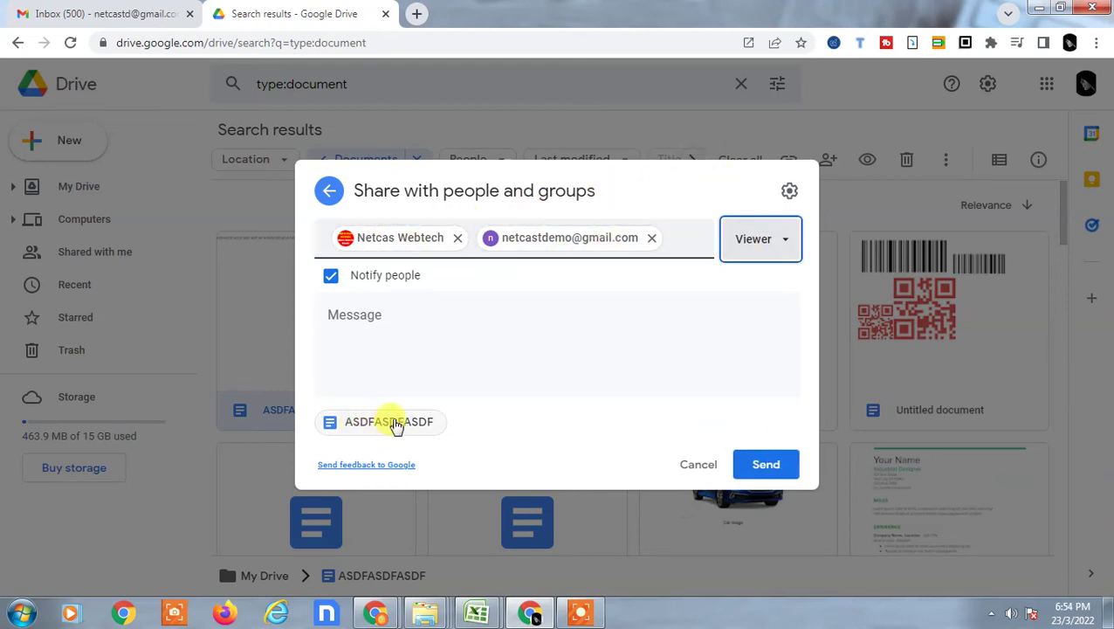
left_click(555, 74)
left_click(609, 351)
- View the Shared with me list from the Drive sidebar
left_click(95, 257)
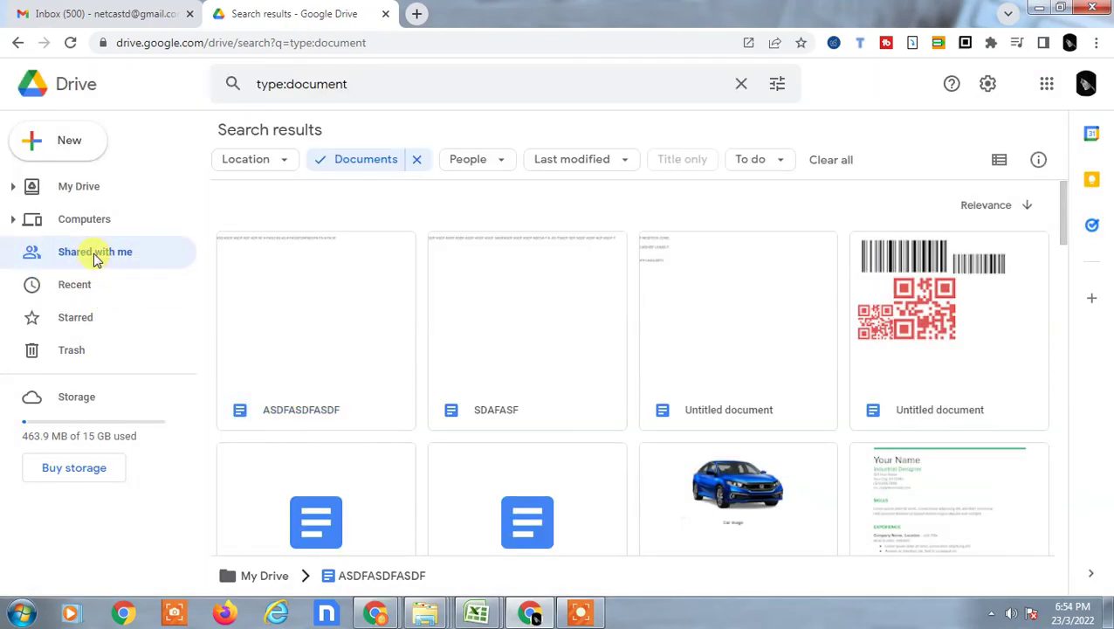